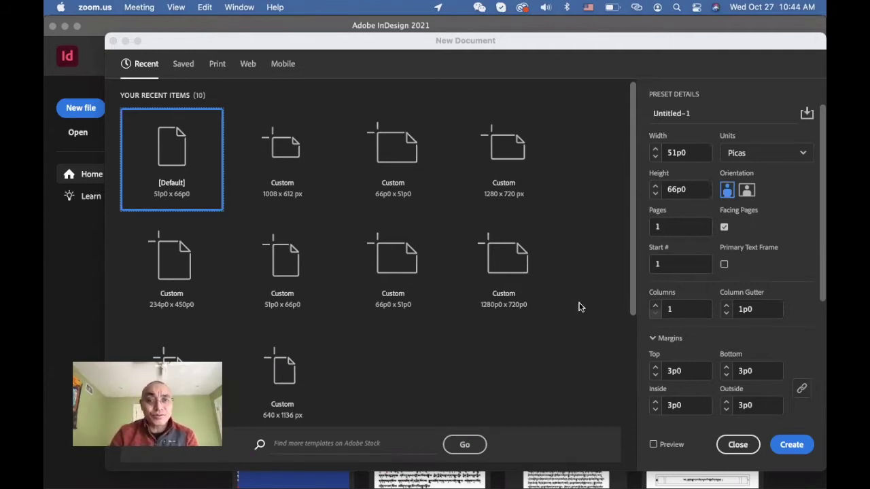
Create a document from the [Default] preset and set the horizontal and vertical ruler units to Millimeters
{"action": "double_click", "coordinate": [176, 163]}
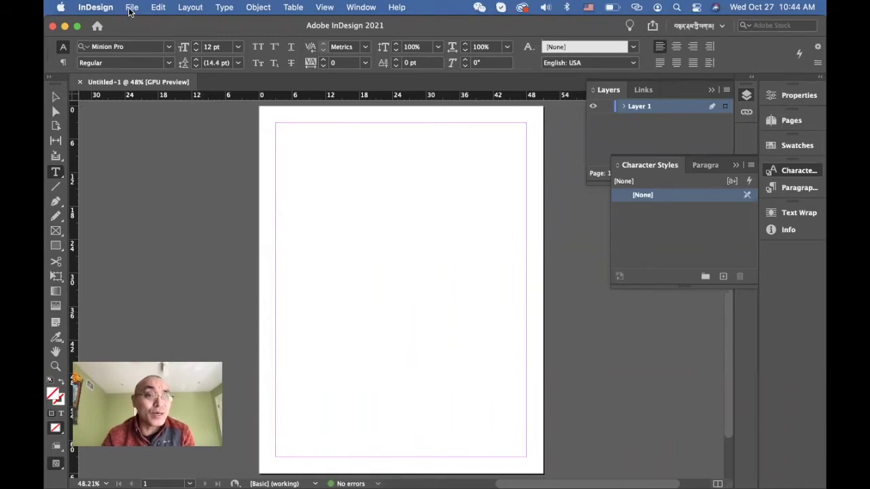
{"action": "left_click", "coordinate": [95, 6]}
{"action": "mouse_move", "coordinate": [112, 39]}
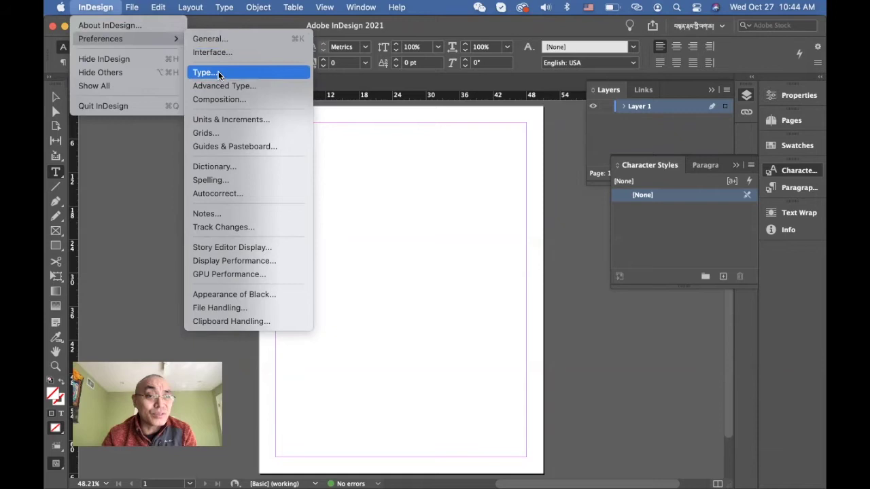
{"action": "left_click", "coordinate": [223, 119]}
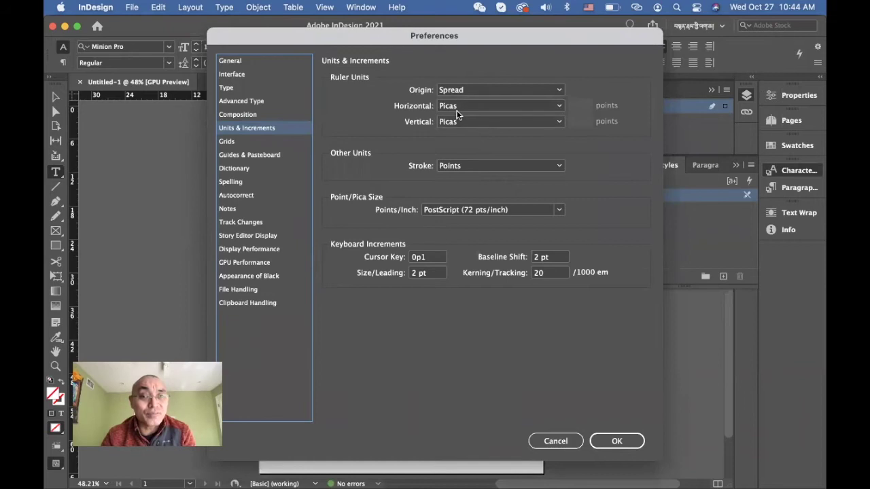
{"action": "left_click", "coordinate": [560, 107]}
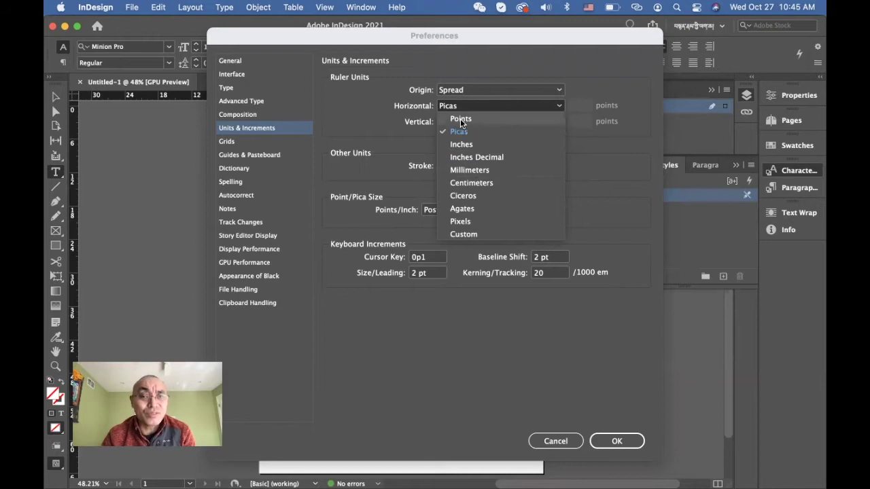
{"action": "left_click", "coordinate": [465, 172]}
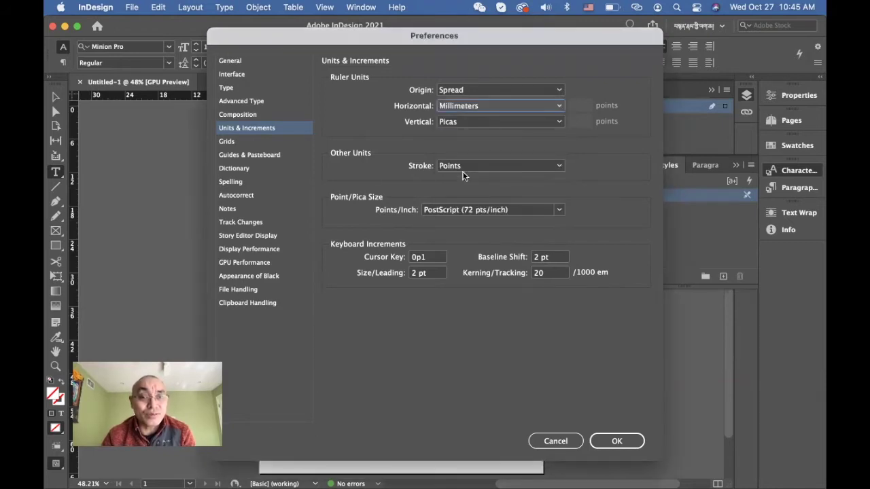
{"action": "left_click", "coordinate": [559, 121]}
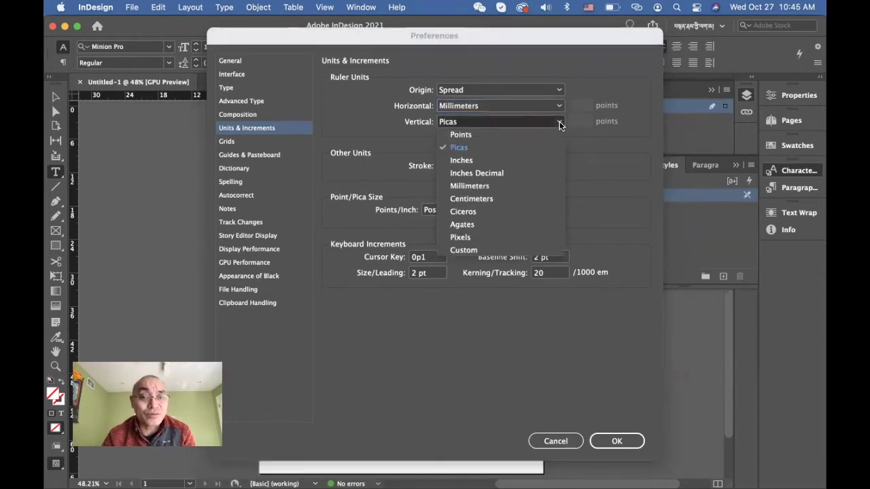
{"action": "left_click", "coordinate": [486, 186]}
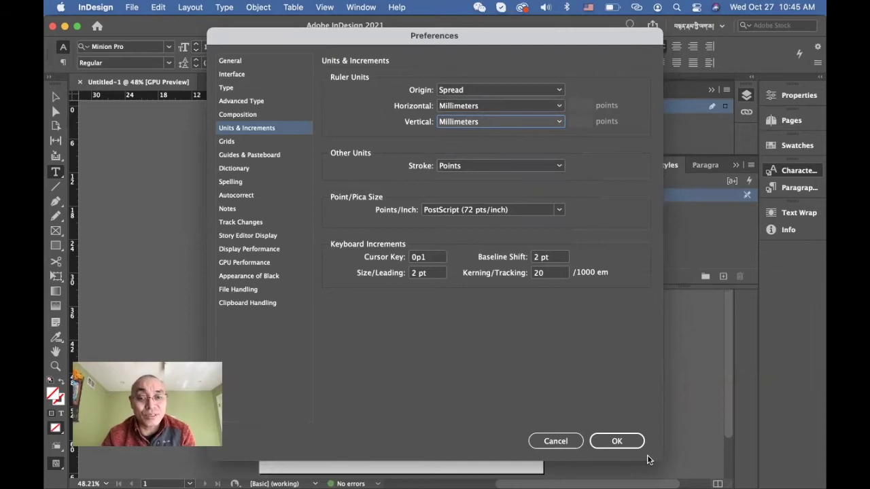
{"action": "left_click", "coordinate": [617, 441]}
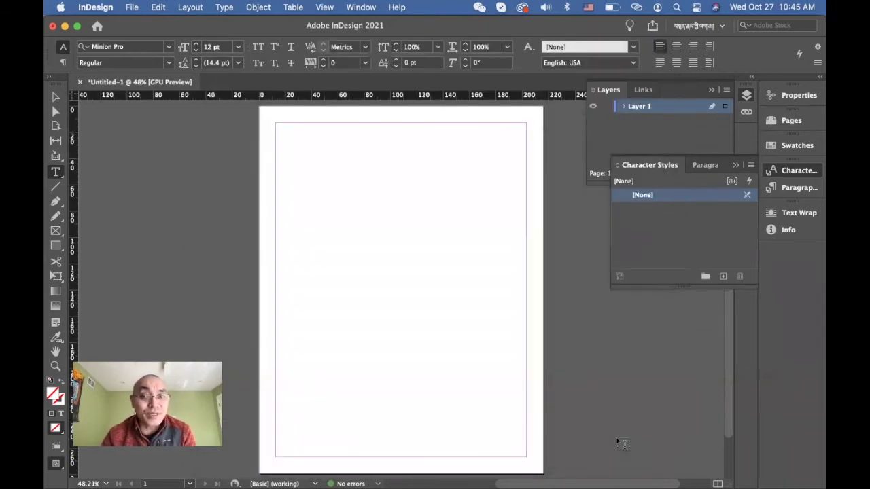
In the document setup, switch the orientation to landscape and choose the Legal page size
{"action": "left_click", "coordinate": [132, 7]}
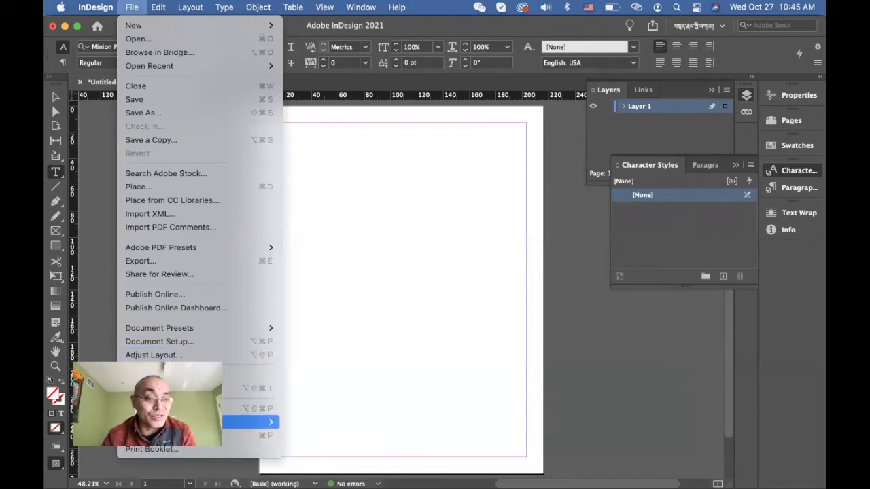
{"action": "left_click", "coordinate": [178, 342]}
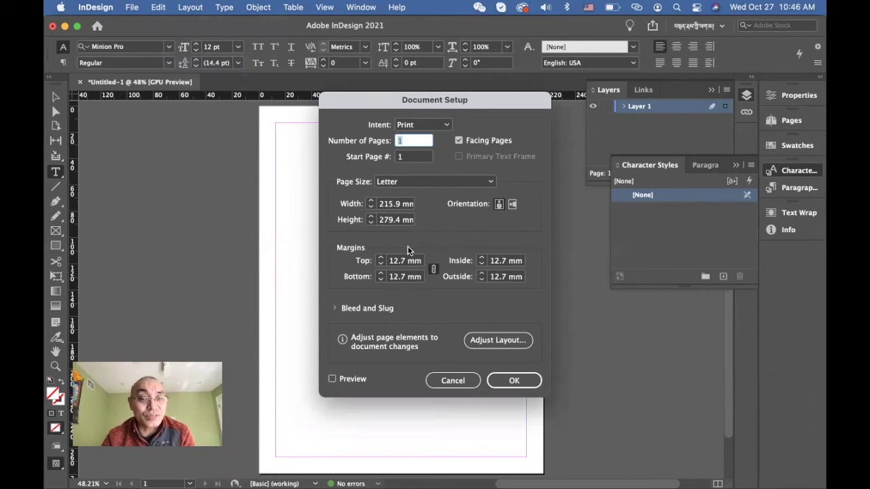
{"action": "left_click", "coordinate": [514, 204]}
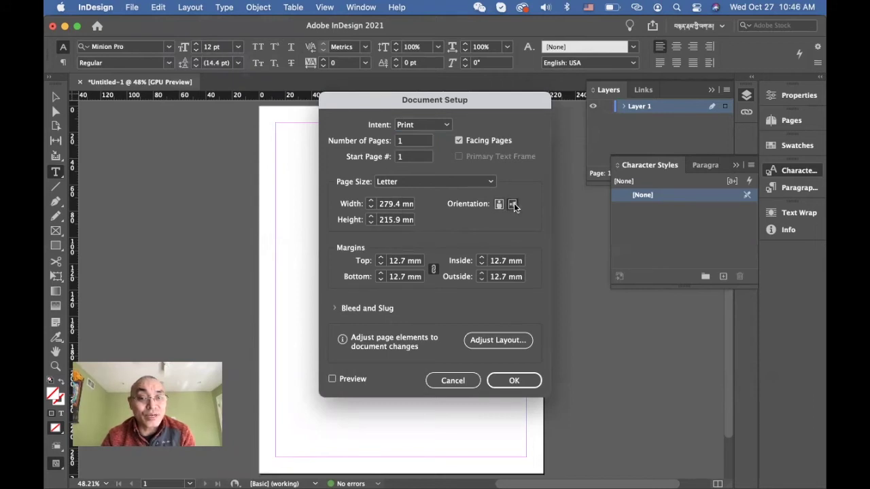
{"action": "left_click", "coordinate": [491, 183]}
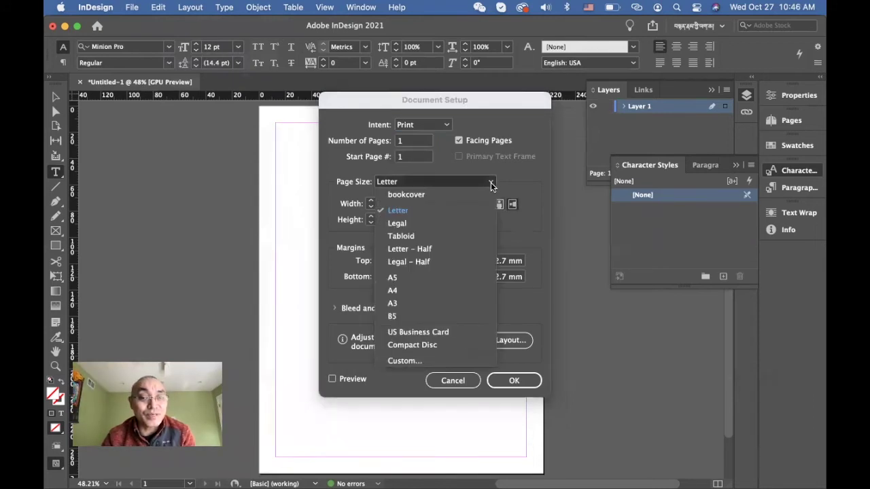
{"action": "left_click", "coordinate": [413, 222]}
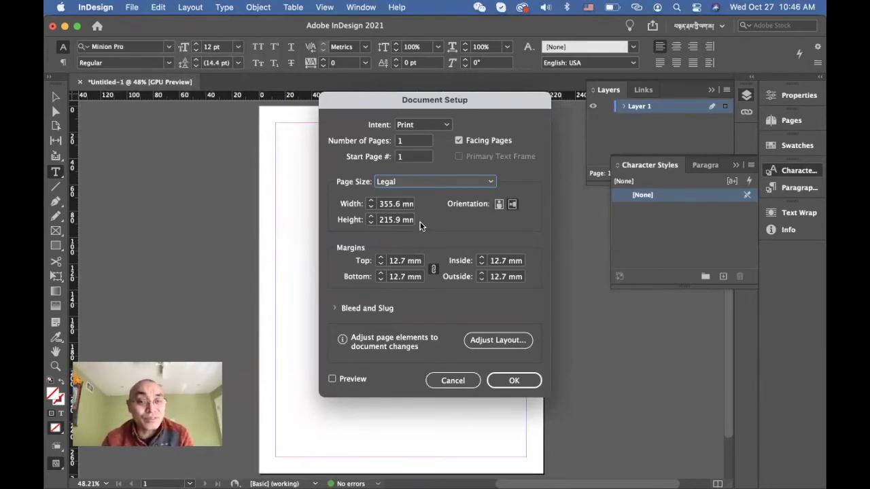
Set the page width to 13 in and the page height to 3 in
{"action": "left_click", "coordinate": [390, 205]}
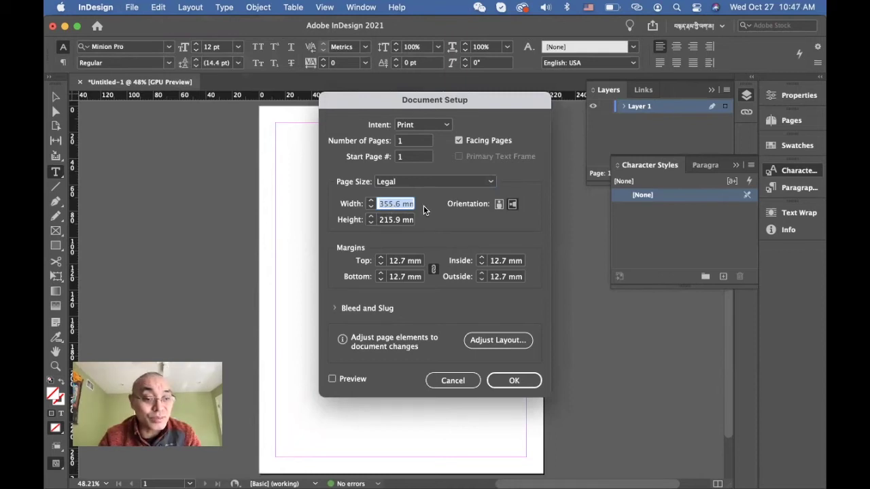
{"action": "type", "text": "13"}
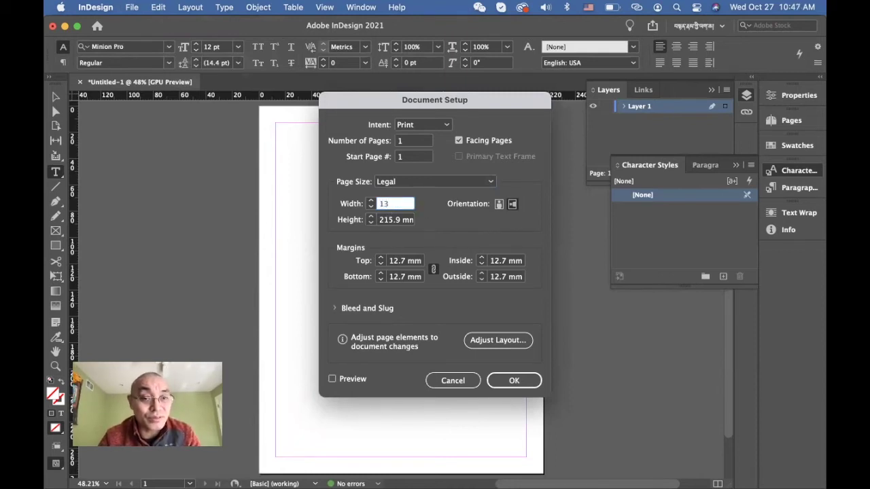
{"action": "type", "text": " in"}
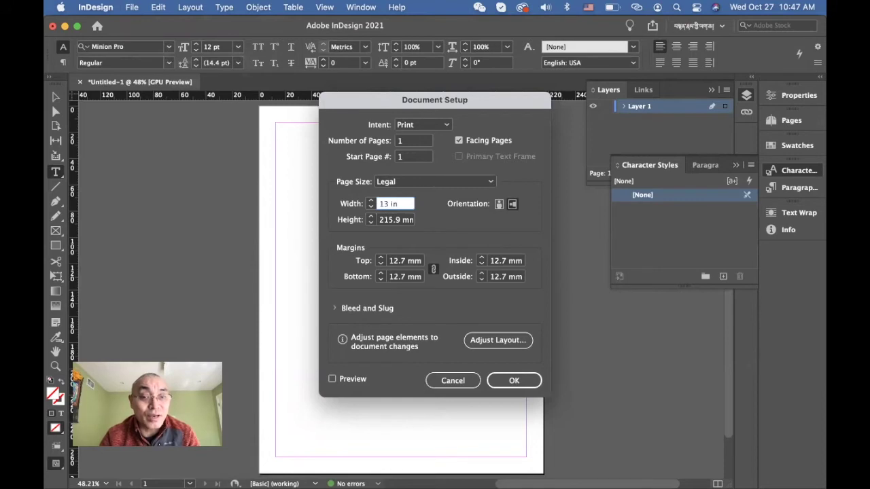
{"action": "left_click", "coordinate": [396, 219]}
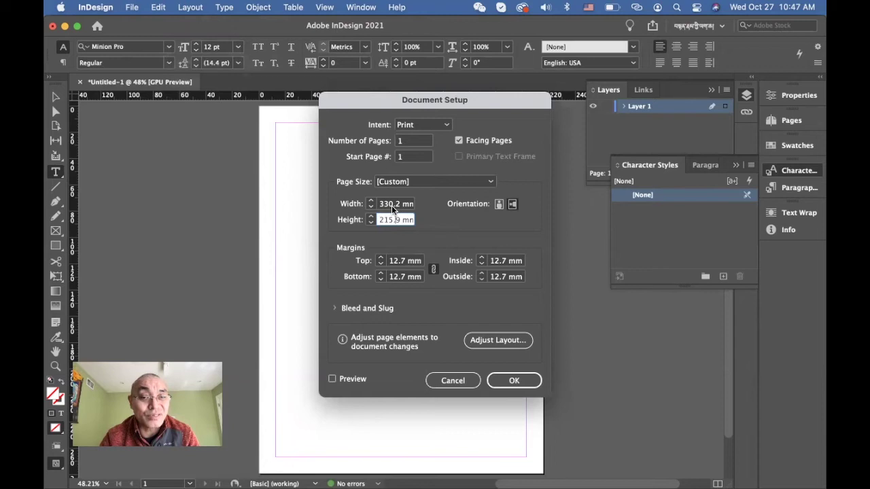
{"action": "double_click", "coordinate": [391, 221]}
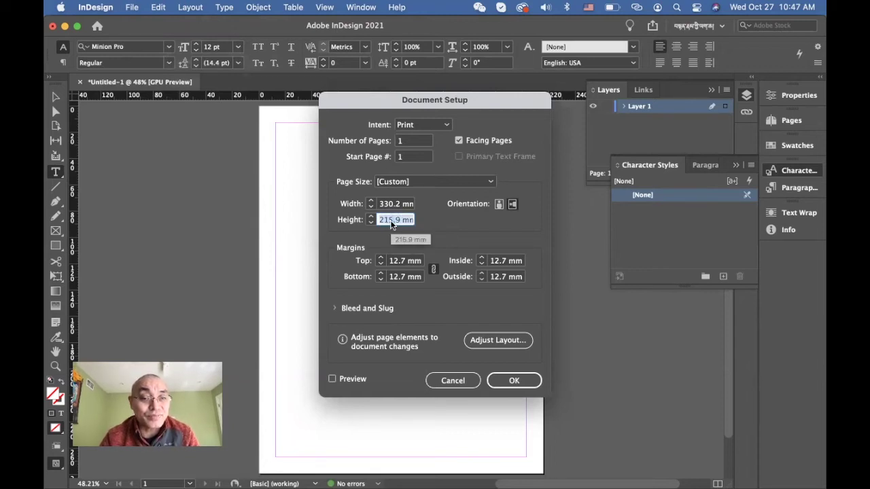
{"action": "type", "text": "3 in"}
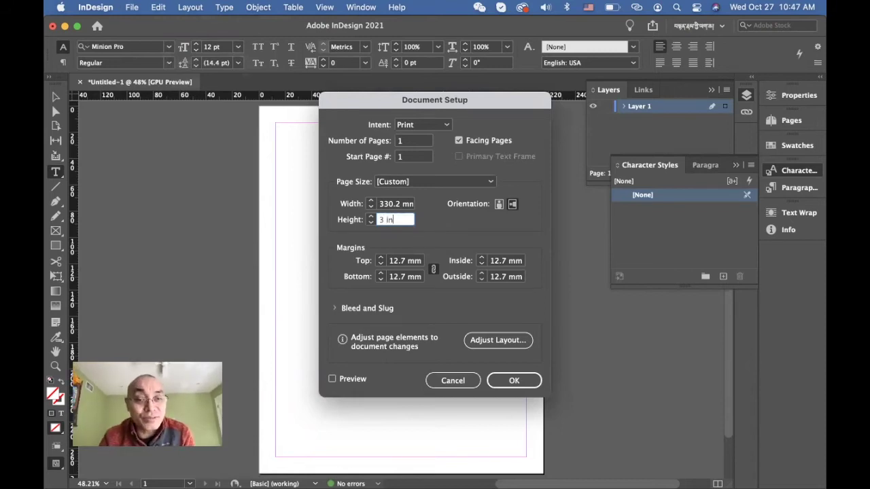
Set the linked top, bottom, inside and outside margins to .25 in, and unlink them
{"action": "left_click", "coordinate": [399, 262]}
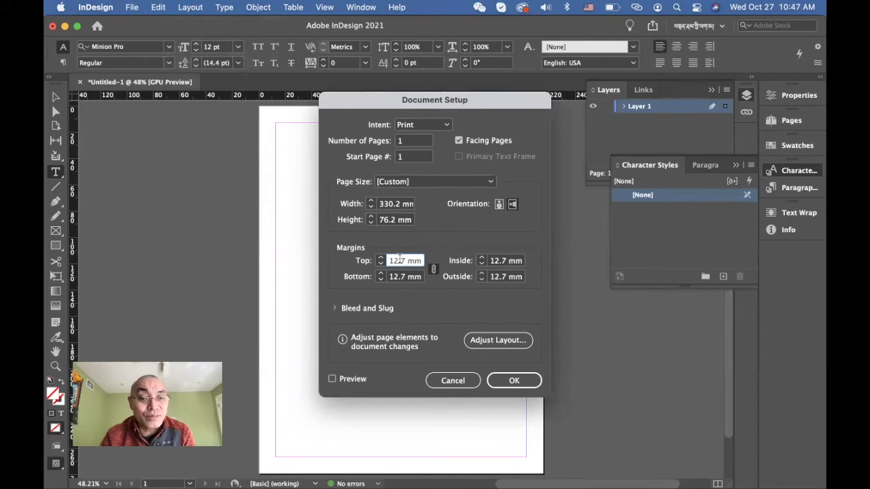
{"action": "triple_click", "coordinate": [401, 262]}
{"action": "key", "text": "BackSpace"}
{"action": "type", "text": ".25"}
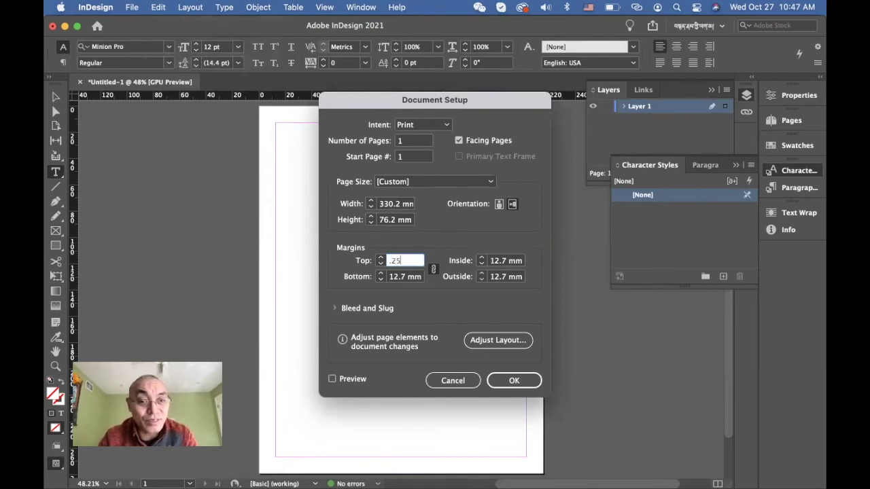
{"action": "type", "text": " in"}
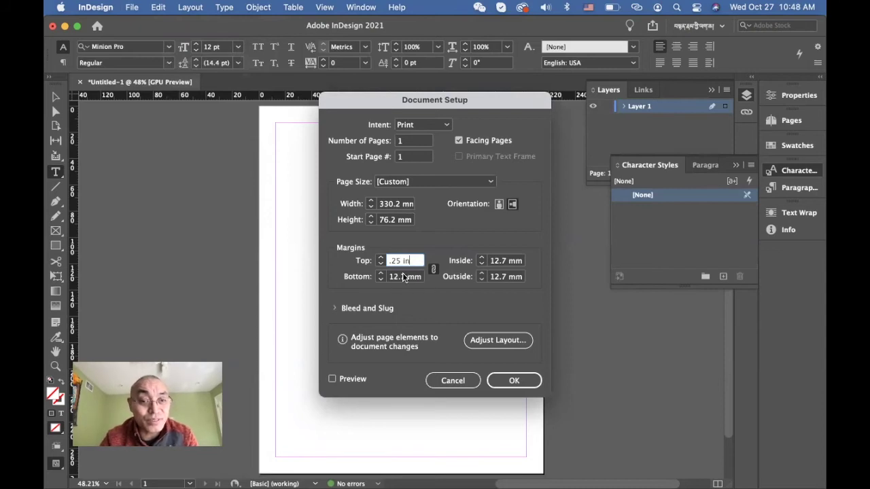
{"action": "left_click", "coordinate": [433, 269]}
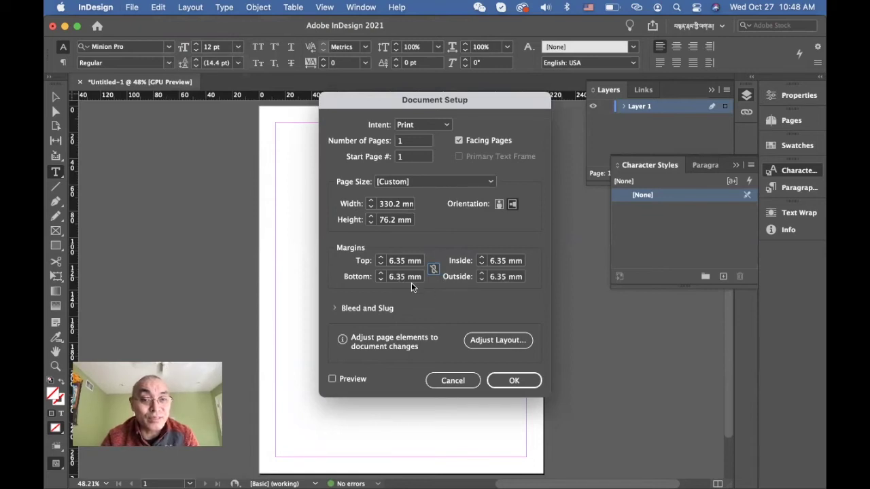
Set the inside margin to 1 in and the outside margin to 25.4 mm, and apply the document setup
{"action": "triple_click", "coordinate": [496, 262]}
{"action": "type", "text": "1 in"}
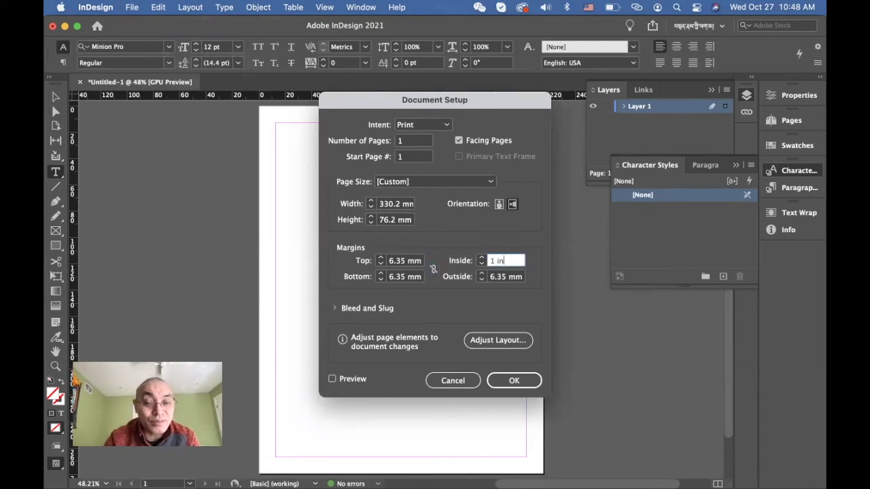
{"action": "key", "text": "Tab"}
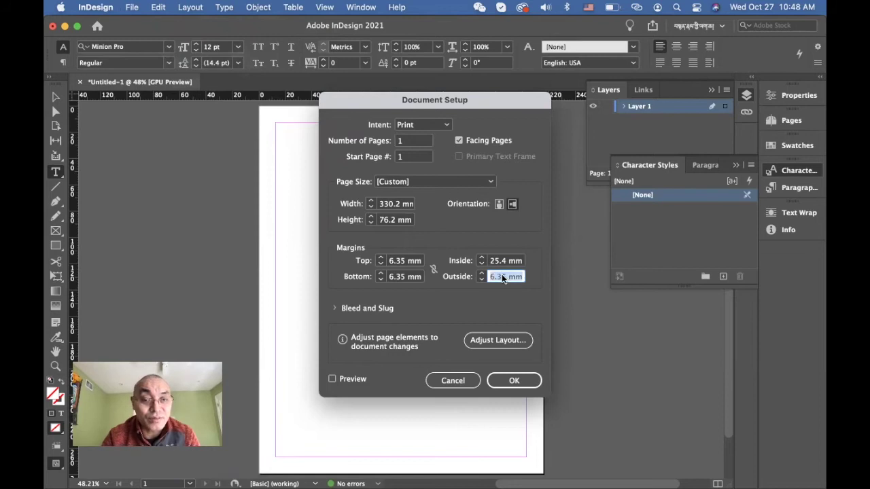
{"action": "type", "text": "25.4"}
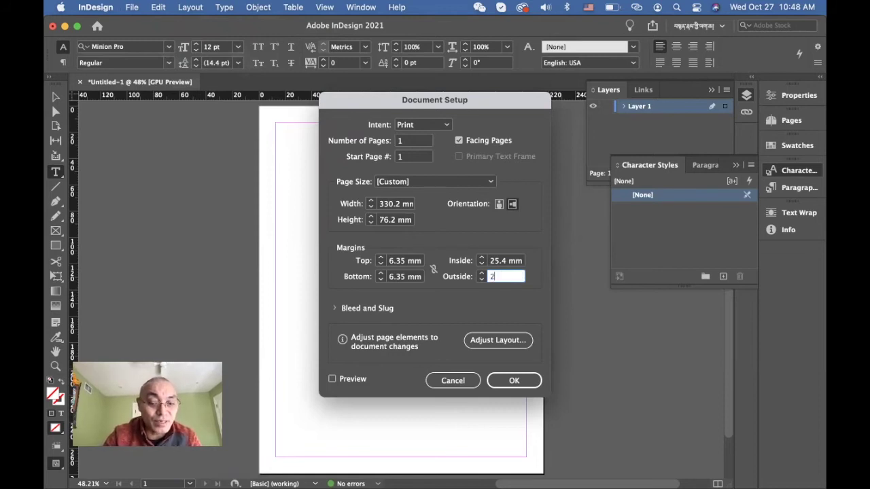
{"action": "left_click", "coordinate": [520, 261]}
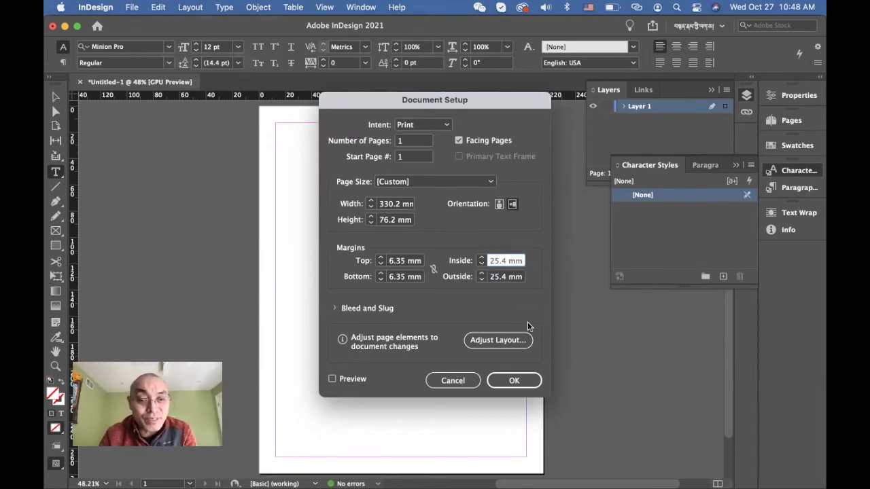
{"action": "left_click", "coordinate": [514, 381]}
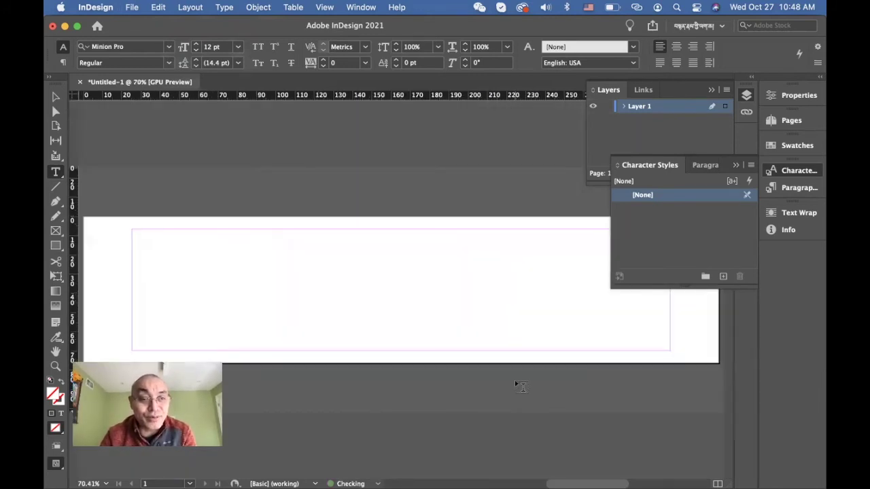
Enlarge the page overview and open the right-hand page of A-Master for editing
{"action": "left_click", "coordinate": [734, 163]}
{"action": "scroll", "coordinate": [586, 319], "scroll_direction": "right", "scroll_amount": 2}
{"action": "scroll", "coordinate": [585, 319], "scroll_direction": "right", "scroll_amount": 2}
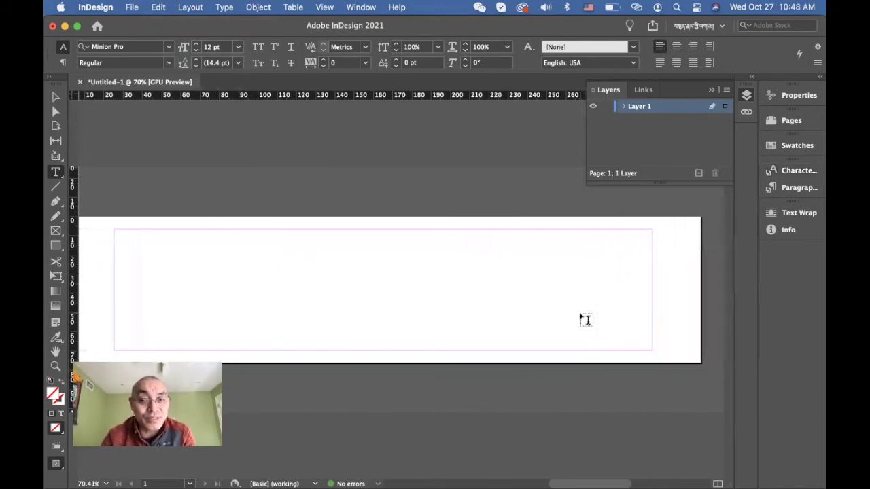
{"action": "key", "text": "super+minus"}
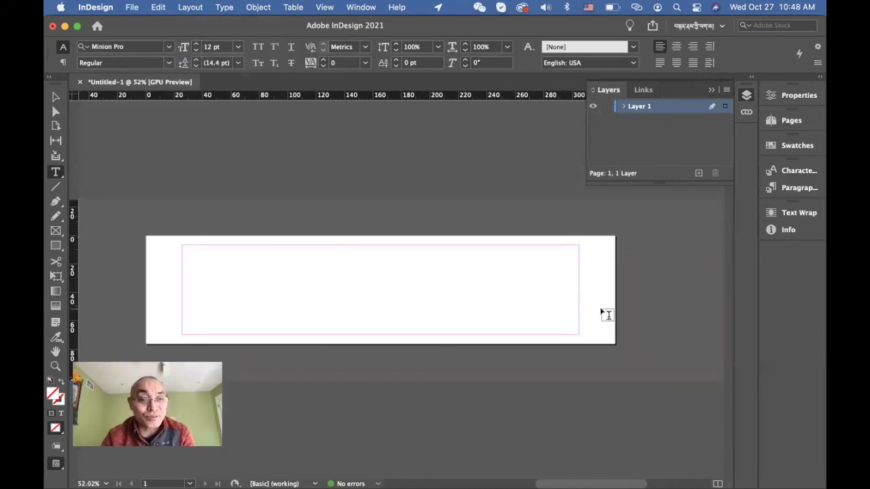
{"action": "left_click", "coordinate": [791, 121]}
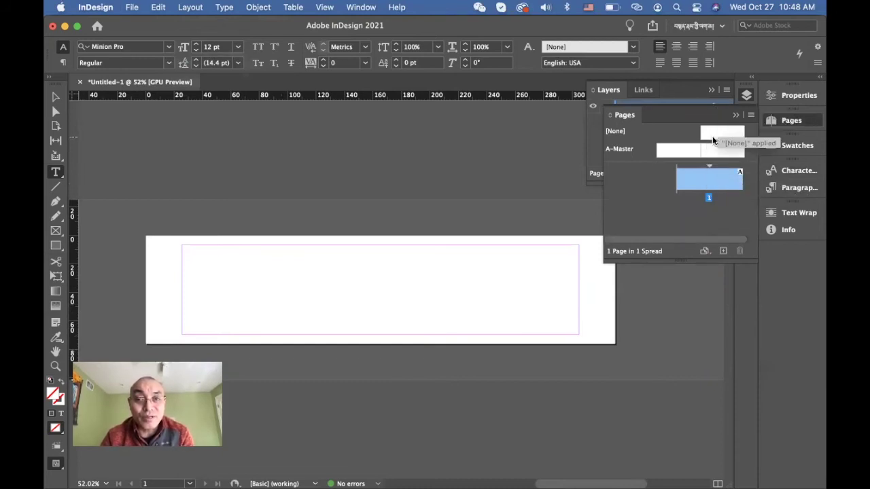
{"action": "left_click_drag", "start_coordinate": [693, 261], "coordinate": [700, 469]}
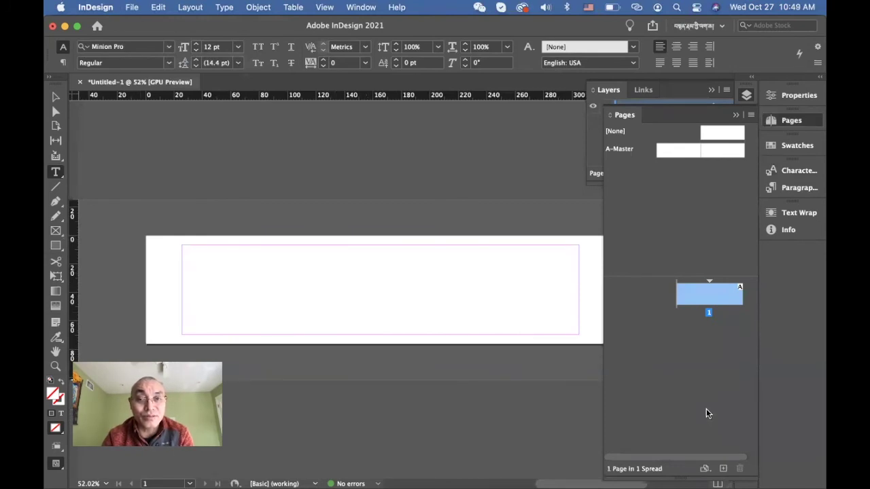
{"action": "double_click", "coordinate": [721, 151]}
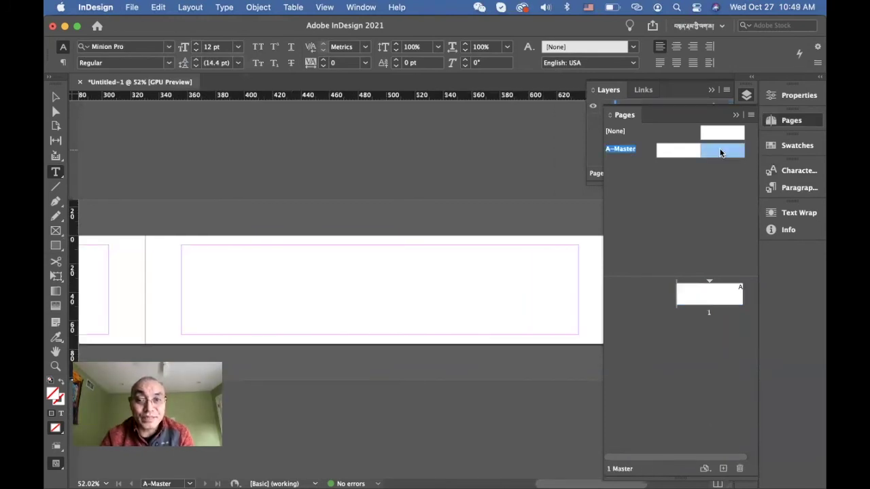
Draw a rectangle frame about 280 by 35 mm between the side margins of A-Master's right-hand page and give it a 1 pt stroke
{"action": "left_click", "coordinate": [55, 230]}
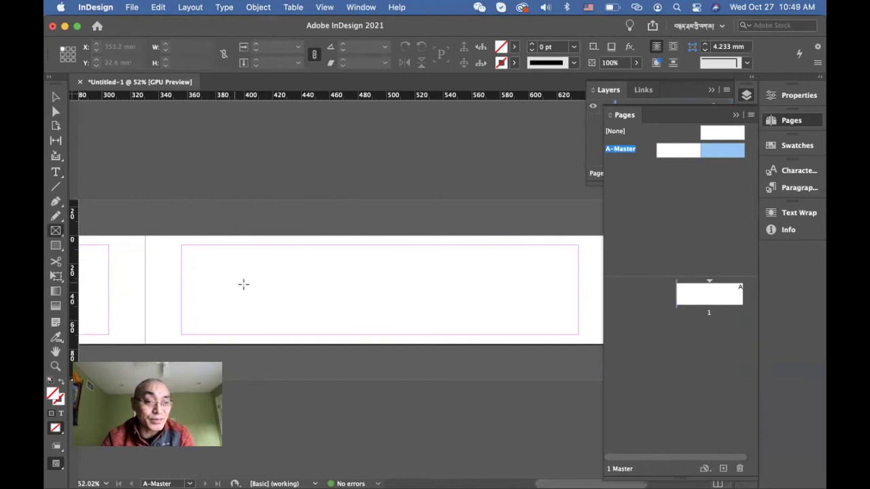
{"action": "left_click_drag", "start_coordinate": [182, 265], "coordinate": [578, 314]}
{"action": "left_click", "coordinate": [532, 45]}
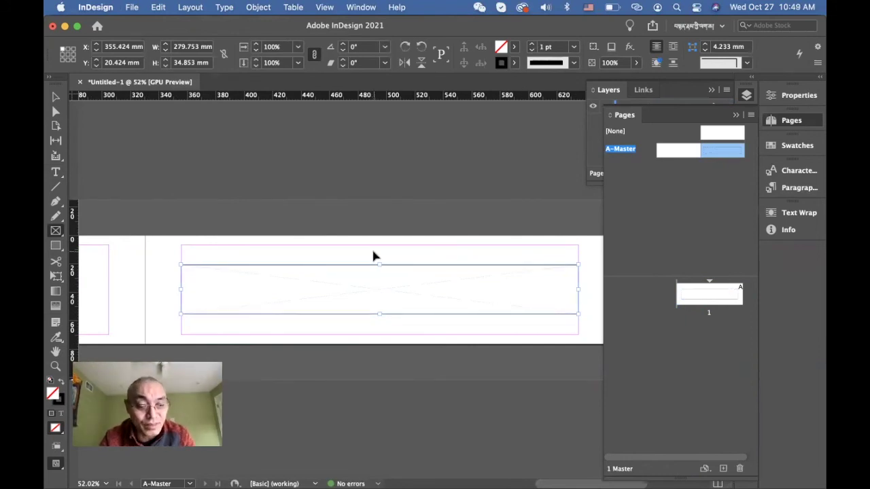
Duplicate the rectangle frame in place and shrink the copy to about 261 by 21 mm, inset evenly inside the original
{"action": "key", "text": "alt+shift+super+d"}
{"action": "mouse_move", "coordinate": [336, 295]}
{"action": "left_mouse_down"}
{"action": "mouse_move", "coordinate": [310, 294]}
{"action": "mouse_move", "coordinate": [320, 306]}
{"action": "left_mouse_up"}
{"action": "key", "text": "super+z"}
{"action": "key", "text": "super+z"}
{"action": "key", "text": "v"}
{"action": "left_click_drag", "start_coordinate": [181, 313], "coordinate": [191, 311]}
{"action": "left_click_drag", "start_coordinate": [579, 288], "coordinate": [564, 288]}
{"action": "left_click_drag", "start_coordinate": [380, 265], "coordinate": [379, 274]}
{"action": "left_click_drag", "start_coordinate": [379, 314], "coordinate": [377, 304]}
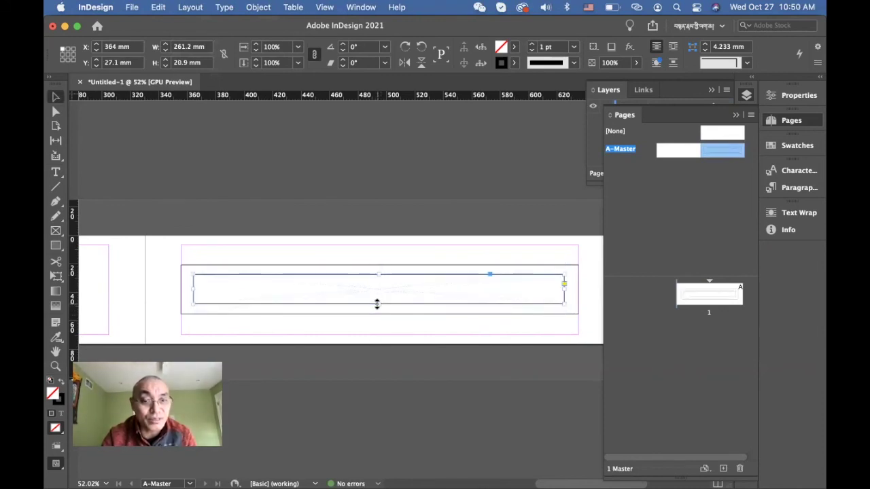
{"action": "left_click", "coordinate": [391, 334]}
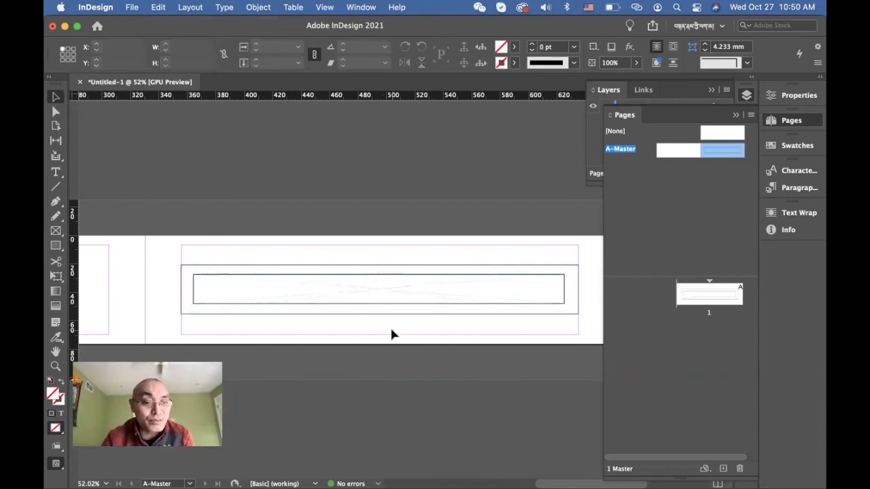
Draw a 1 pt vertical line about 21 mm long near the inner frame's left end, fitting its ends to the frame's edges
{"action": "left_click", "coordinate": [56, 186]}
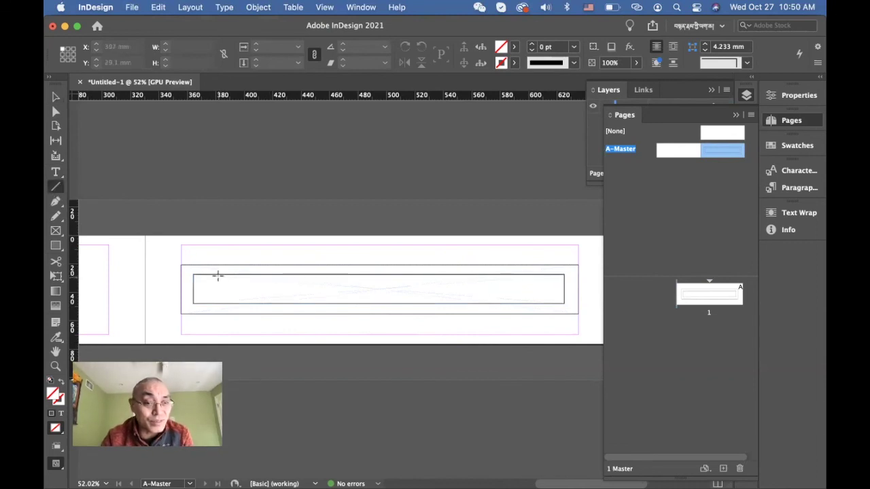
{"action": "left_click_drag", "start_coordinate": [218, 276], "coordinate": [217, 305]}
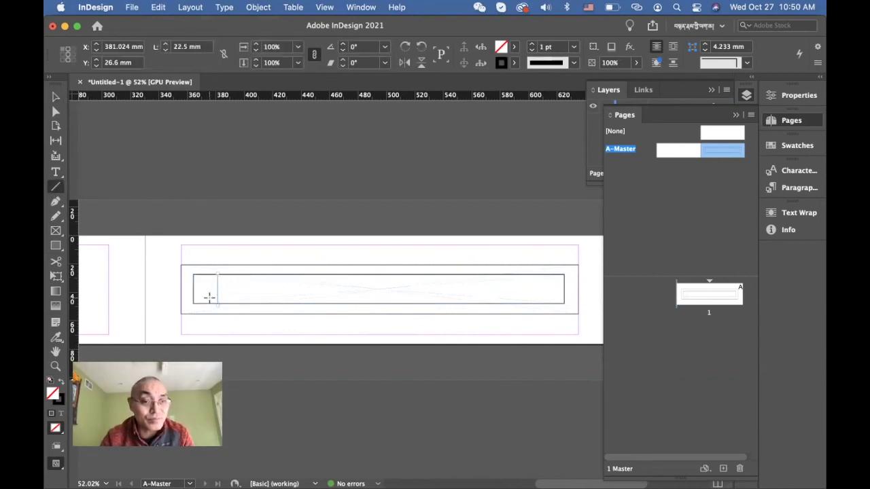
{"action": "key", "text": "super+equal"}
{"action": "scroll", "coordinate": [253, 252], "scroll_direction": "up", "scroll_amount": 6}
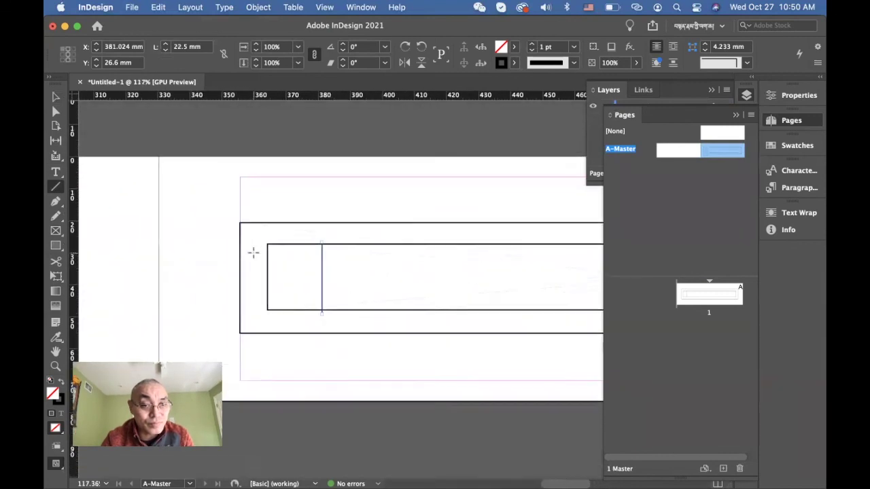
{"action": "key", "text": "v"}
{"action": "left_click_drag", "start_coordinate": [424, 230], "coordinate": [424, 235]}
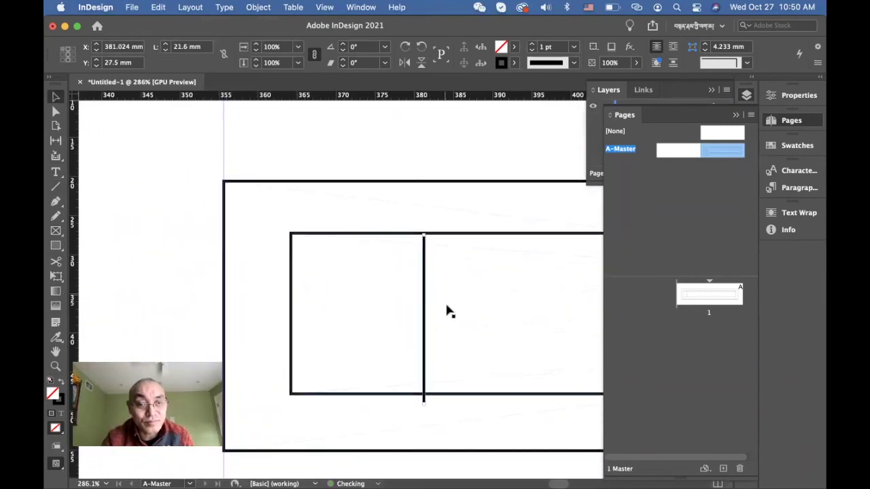
{"action": "mouse_move", "coordinate": [428, 330]}
{"action": "left_mouse_down"}
{"action": "mouse_move", "coordinate": [442, 331]}
{"action": "mouse_move", "coordinate": [427, 328]}
{"action": "left_mouse_up"}
{"action": "left_click_drag", "start_coordinate": [424, 395], "coordinate": [423, 394]}
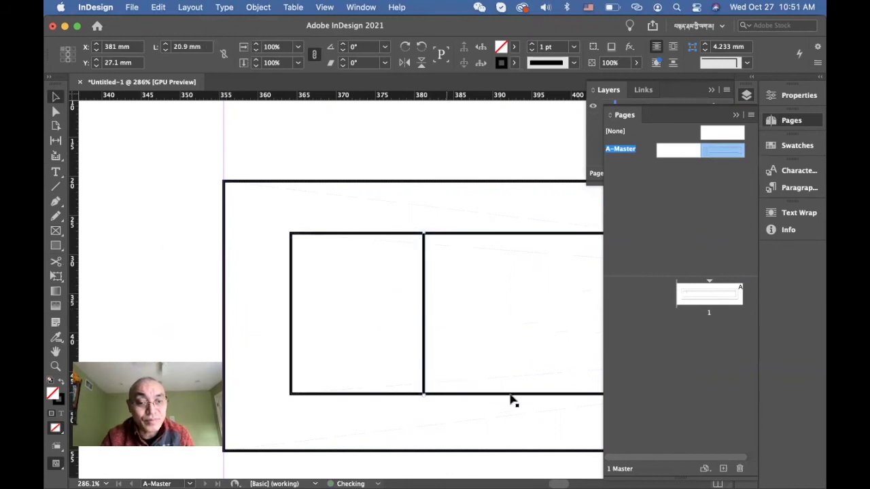
Duplicate the vertical line about 4 mm to its right, and place a copy of the pair near the inner frame's right end at X 612 mm
{"action": "key", "text": "super+v"}
{"action": "left_click_drag", "start_coordinate": [424, 275], "coordinate": [456, 295]}
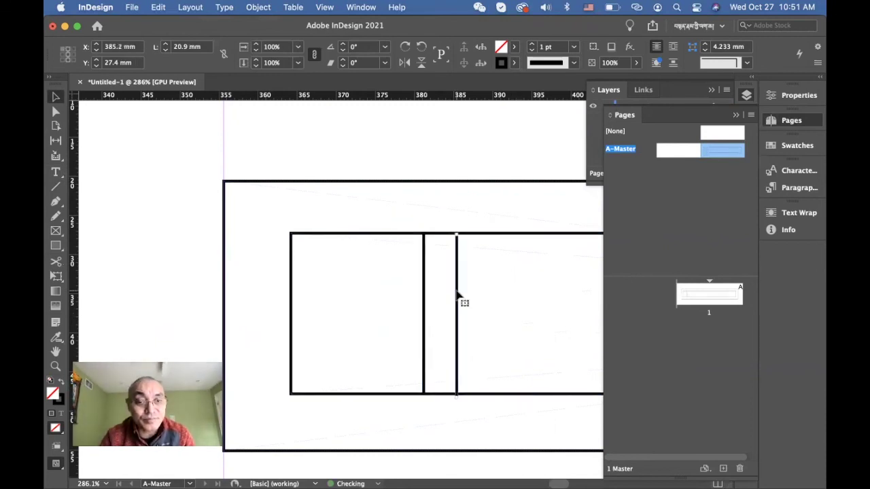
{"action": "scroll", "coordinate": [439, 334], "scroll_direction": "right", "scroll_amount": 15}
{"action": "key", "text": "super+v"}
{"action": "left_click_drag", "start_coordinate": [439, 334], "coordinate": [416, 363]}
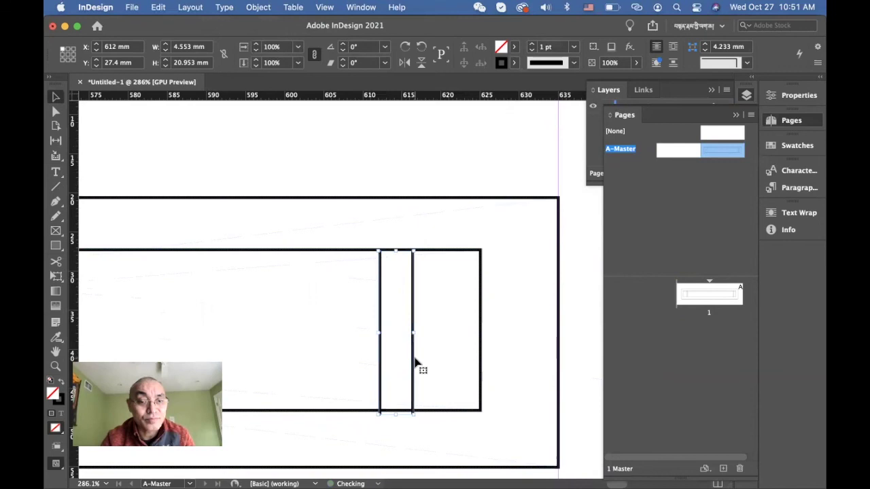
{"action": "key", "text": "super+0"}
{"action": "left_click", "coordinate": [510, 230]}
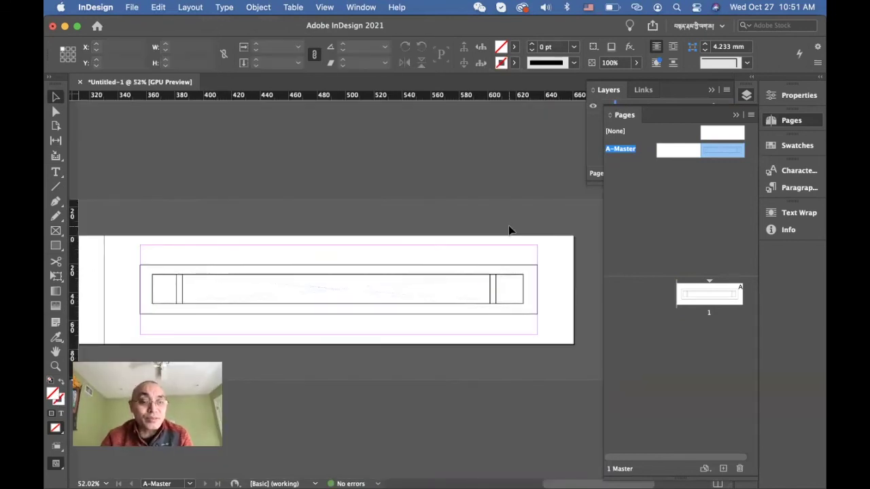